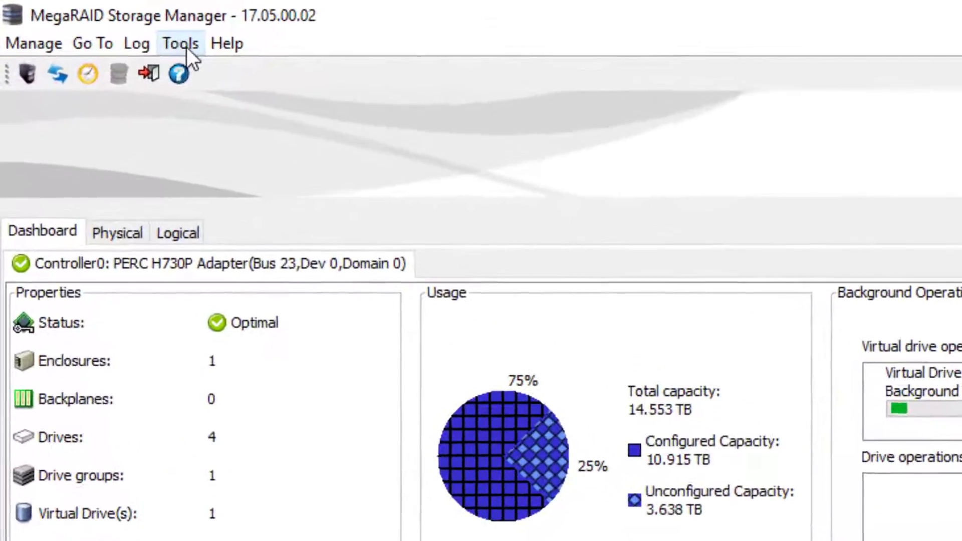
# - Open the Configure Alerts dialog from Tools > Monitor Configure Alerts
pyautogui.click(112, 28)
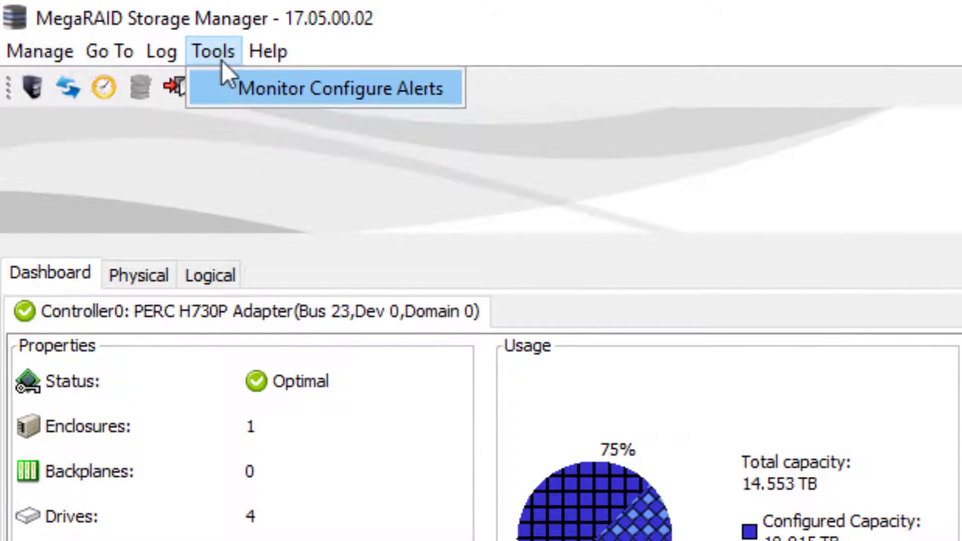
pyautogui.click(228, 88)
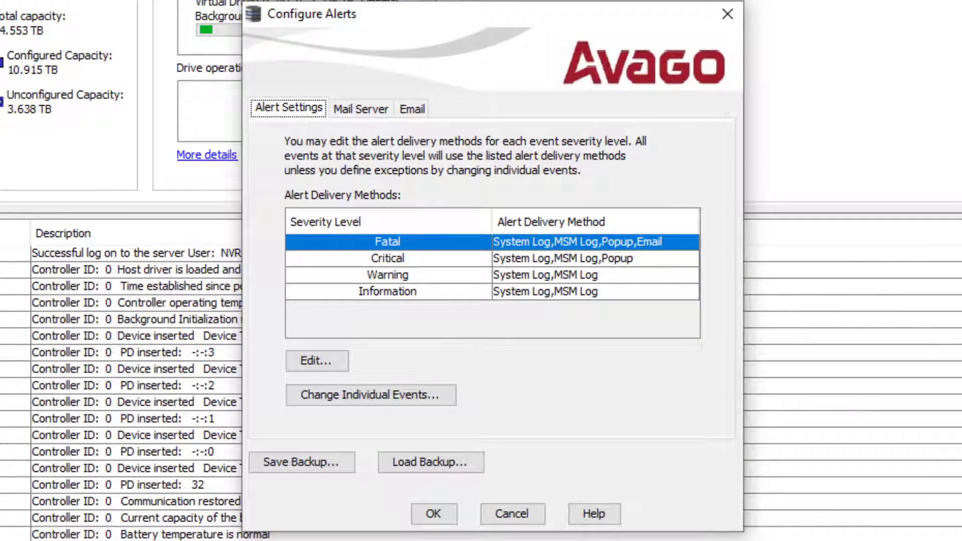
# - Add Email as a delivery method for the Fatal, Critical and Warning severity levels
pyautogui.click(316, 241)
pyautogui.click(310, 361)
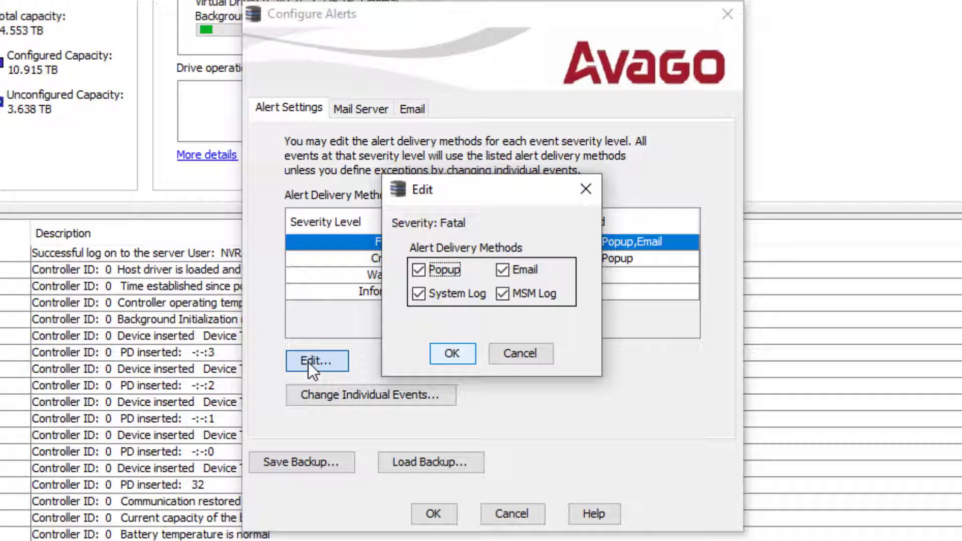
pyautogui.click(449, 355)
pyautogui.click(523, 262)
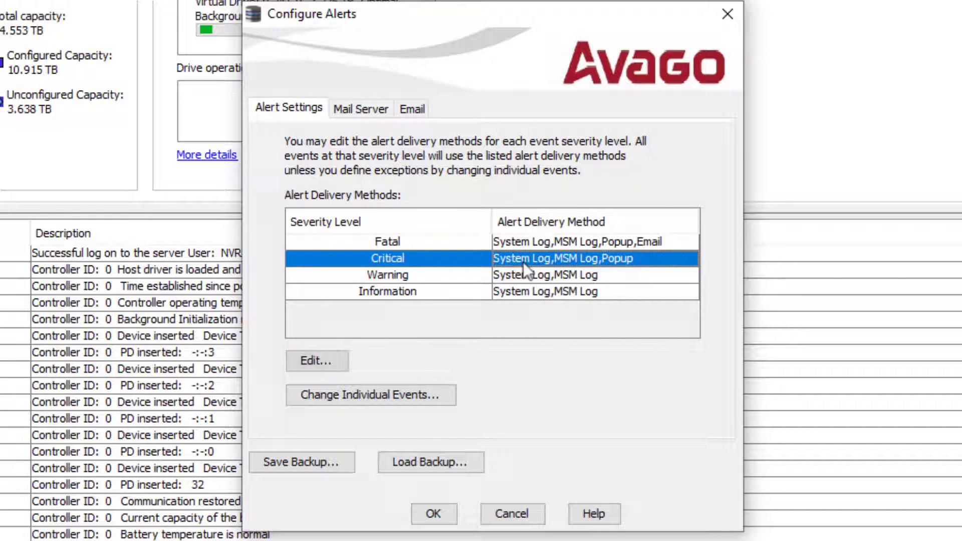
pyautogui.click(327, 360)
pyautogui.click(507, 269)
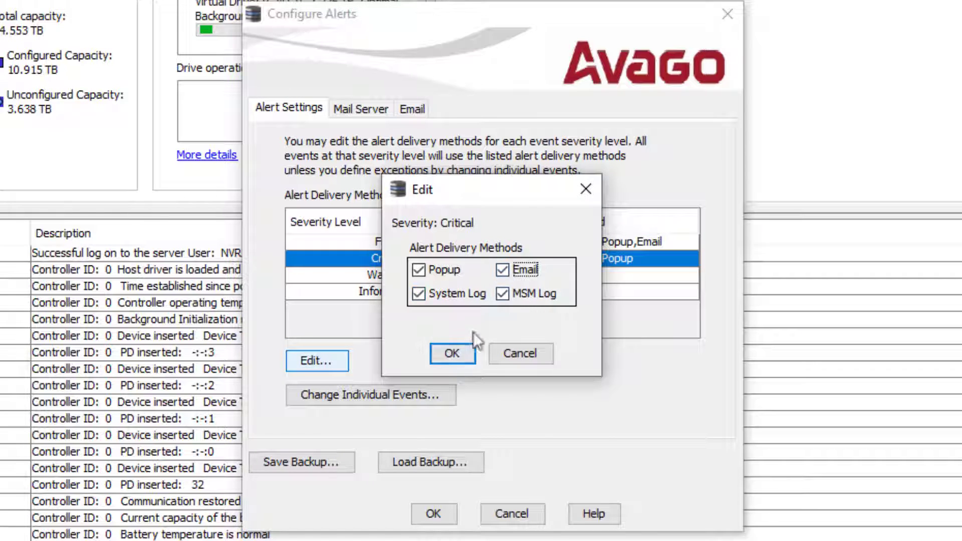
pyautogui.click(455, 352)
pyautogui.click(514, 275)
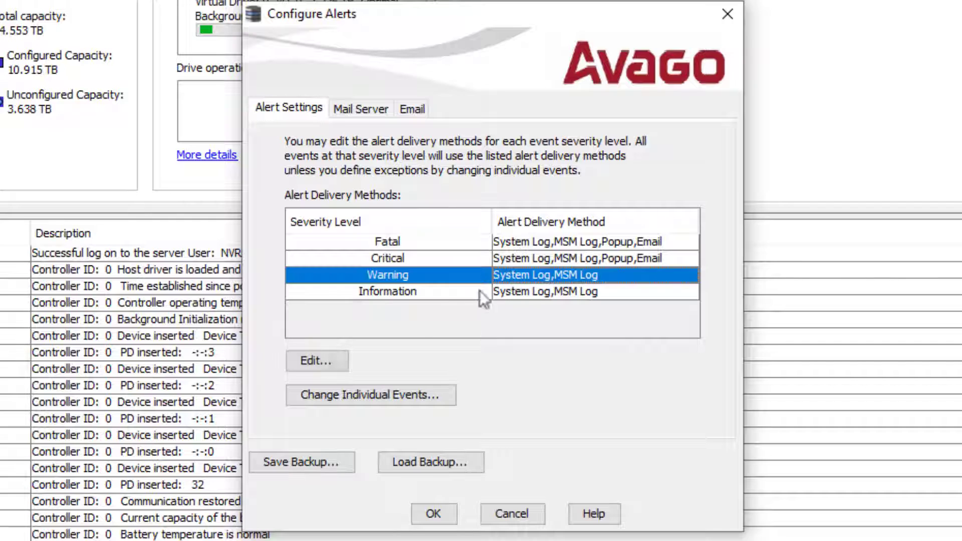
pyautogui.click(322, 363)
pyautogui.click(516, 266)
pyautogui.click(454, 354)
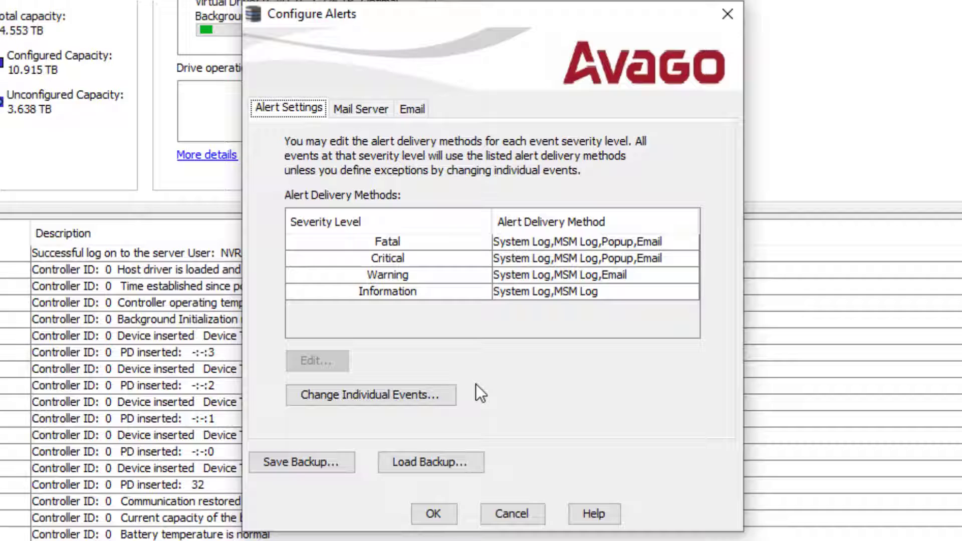
# - Review the Mail Server settings: sender address, SMTP server, port 587 and authentication
pyautogui.click(360, 105)
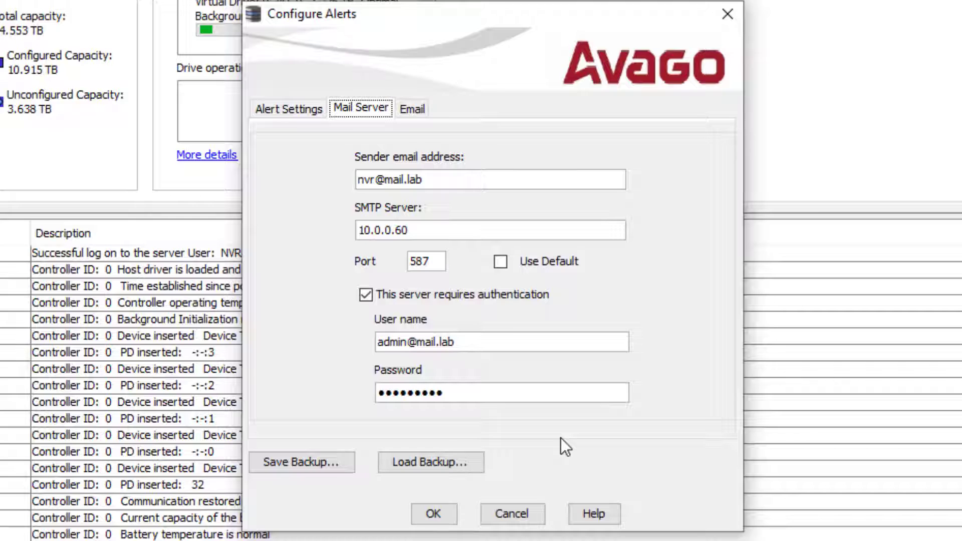
pyautogui.click(423, 115)
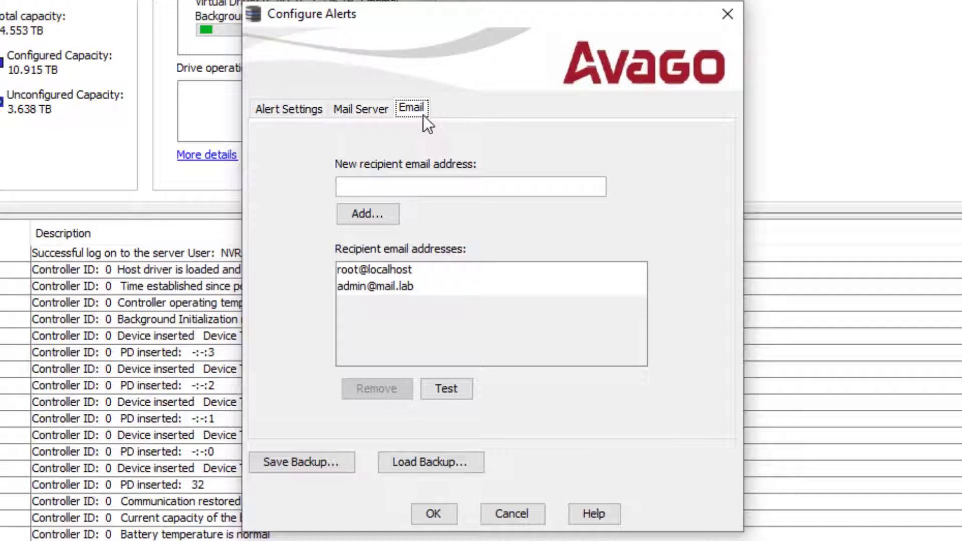
pyautogui.click(426, 182)
pyautogui.click(456, 391)
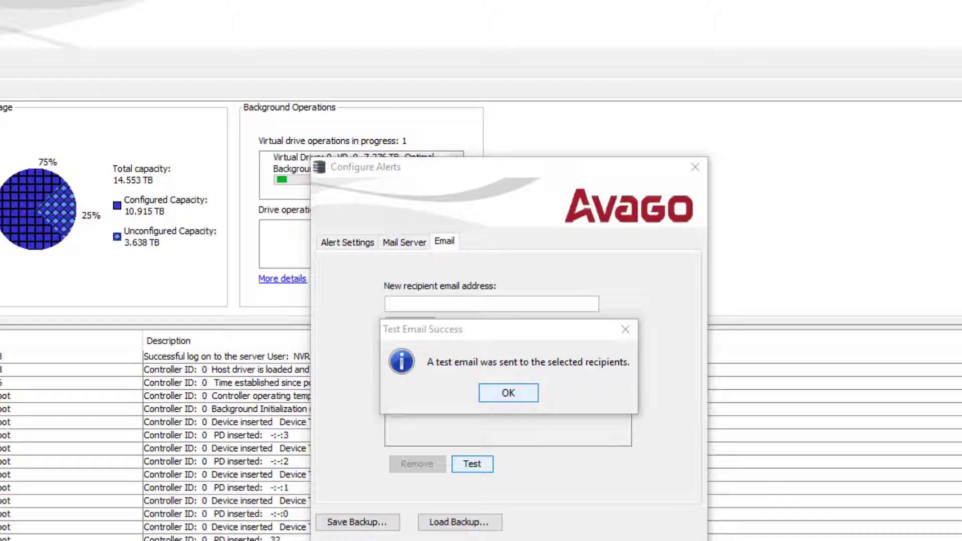
# - Dismiss the Test Email Success message and confirm the Configure Alerts settings
pyautogui.click(509, 393)
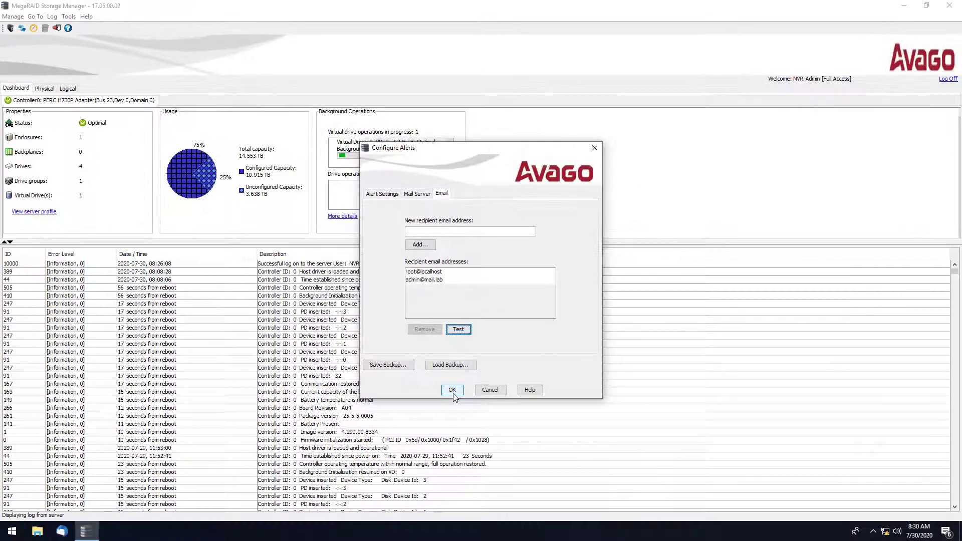
pyautogui.click(453, 329)
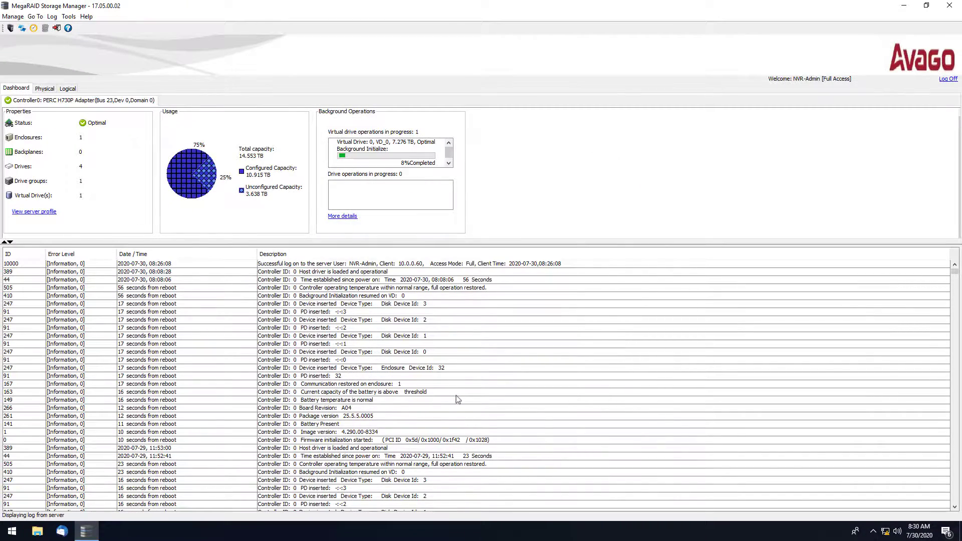